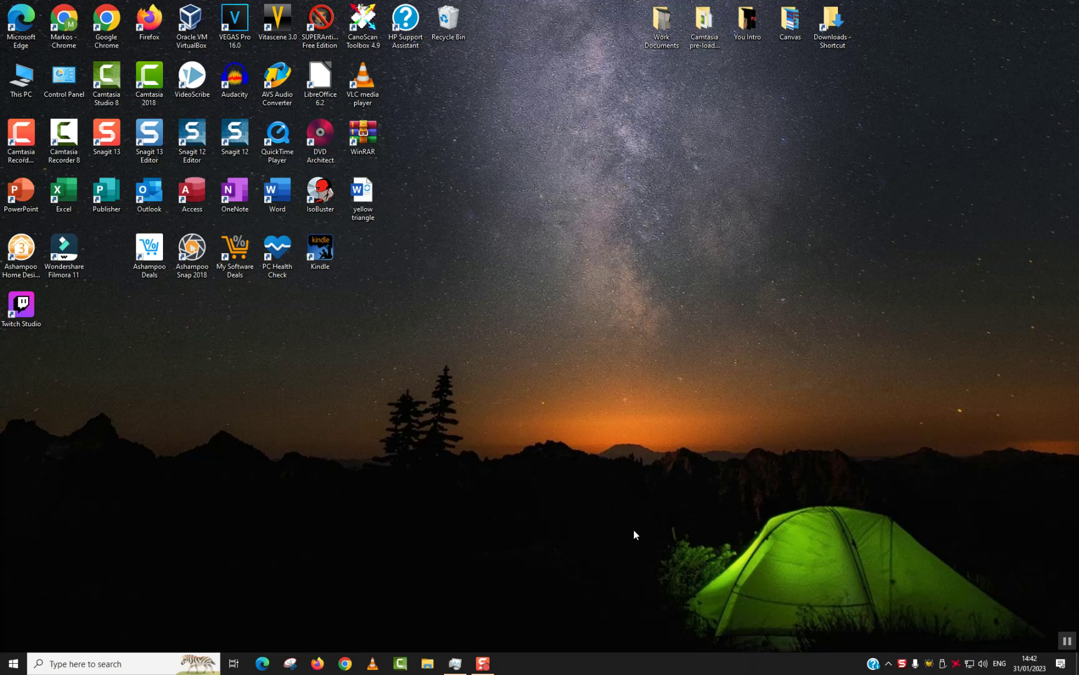
Search Windows for 'mic' and launch Microsoft Store from the best match.
{"action": "left_click", "coordinate": [55, 672]}
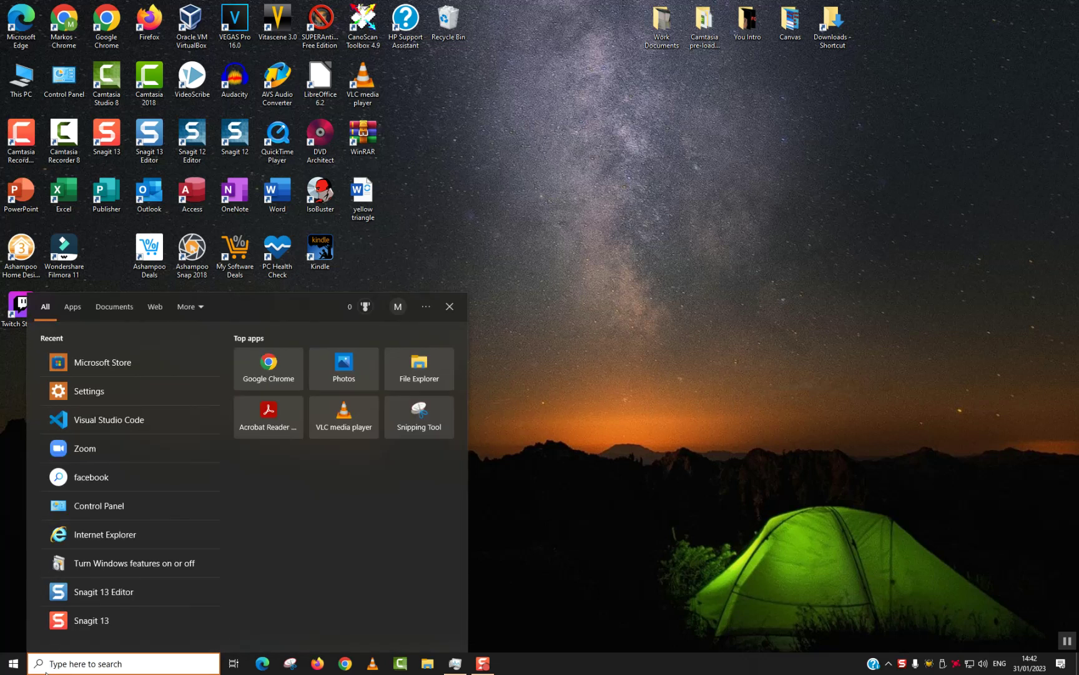
{"action": "type", "text": "mic"}
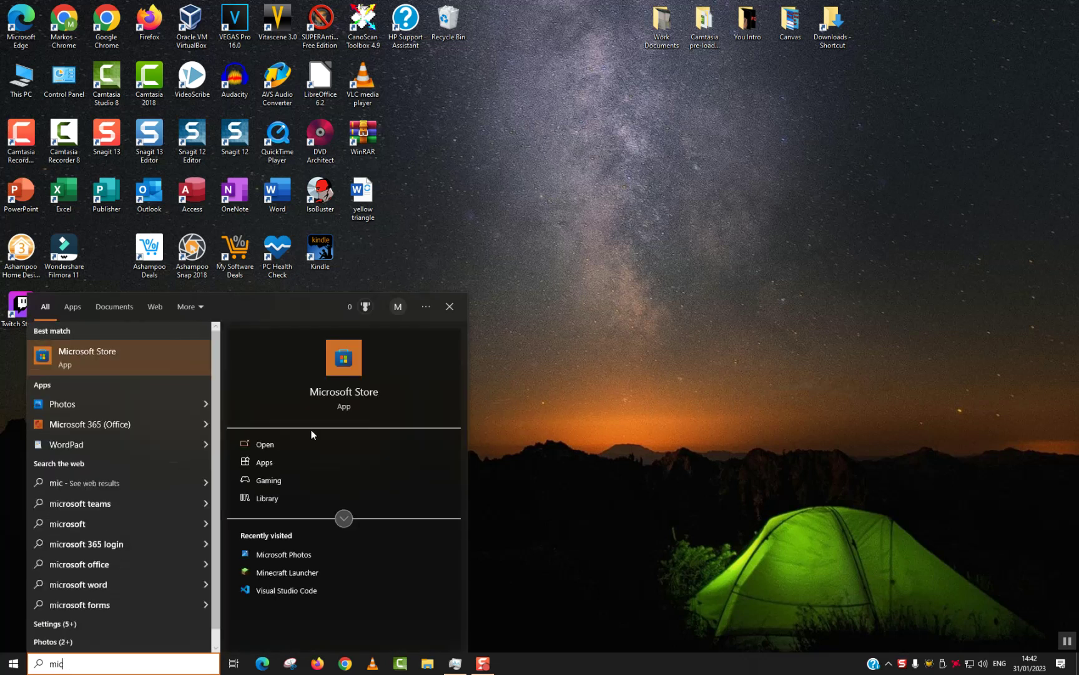
{"action": "left_click", "coordinate": [340, 360]}
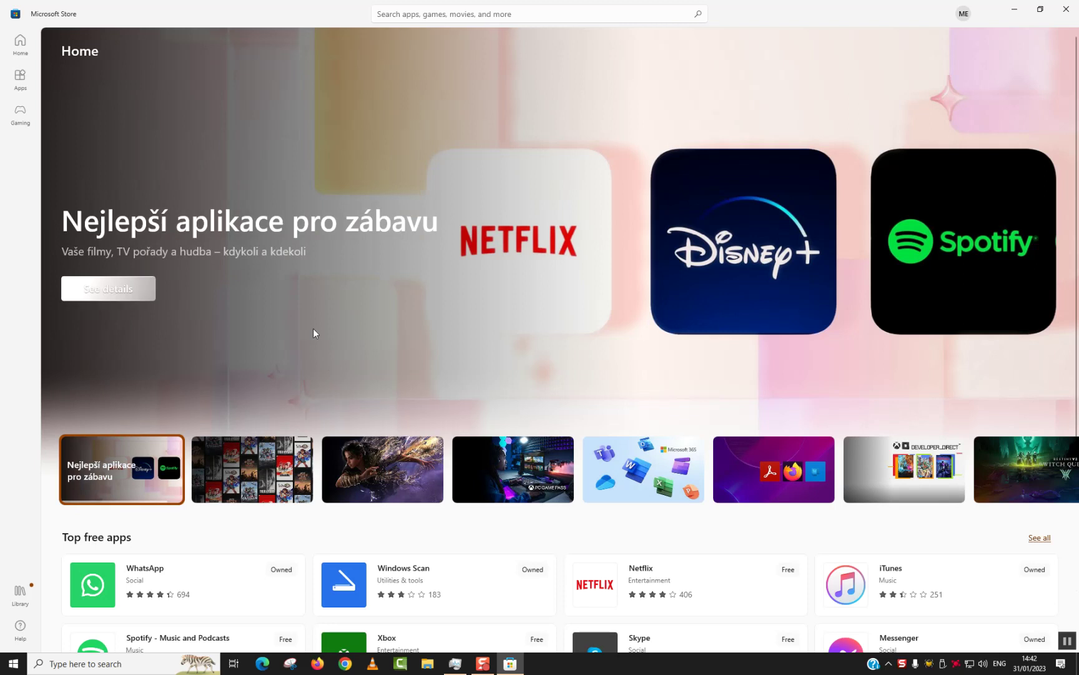
Search the store for 'reddit'.
{"action": "left_click", "coordinate": [423, 14]}
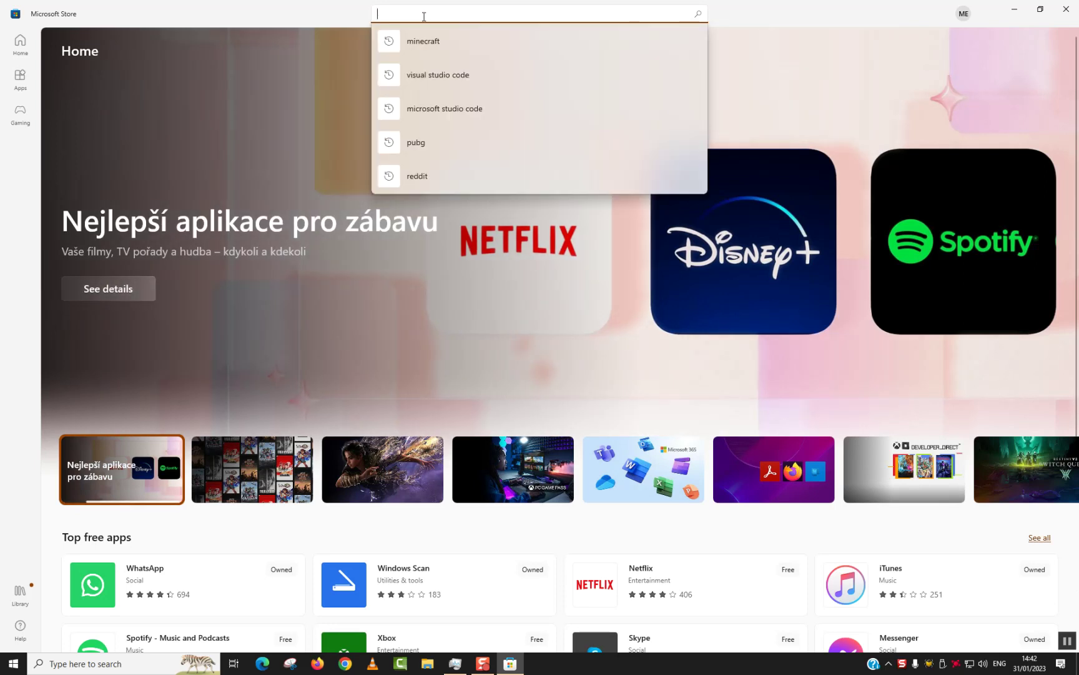
{"action": "type", "text": "reddit"}
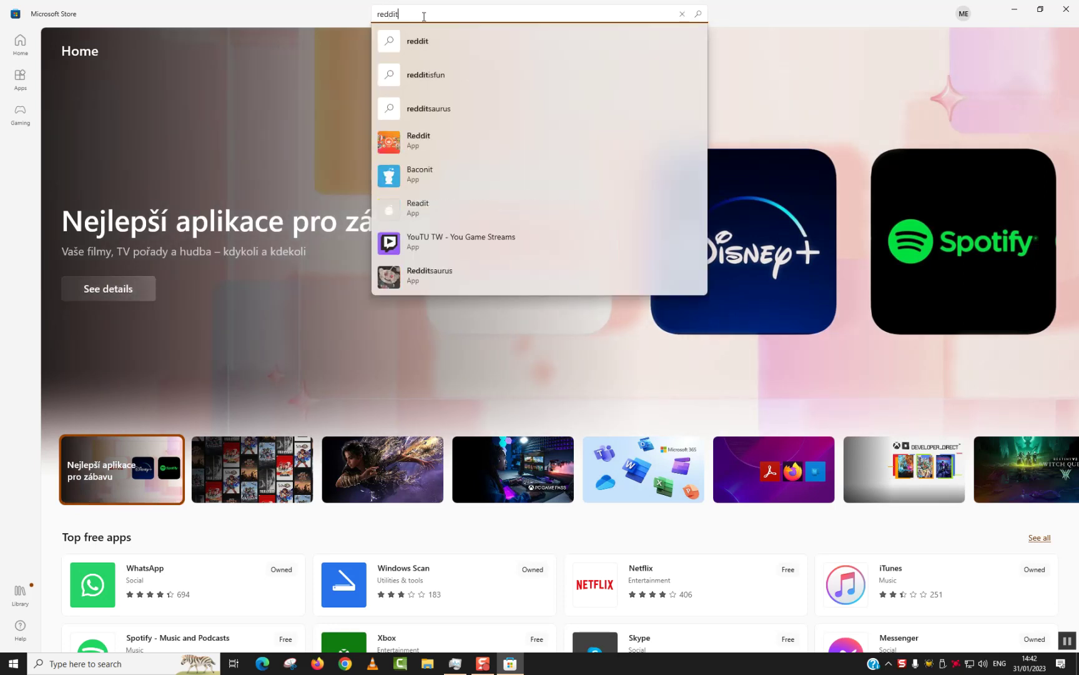
{"action": "key", "text": "Return"}
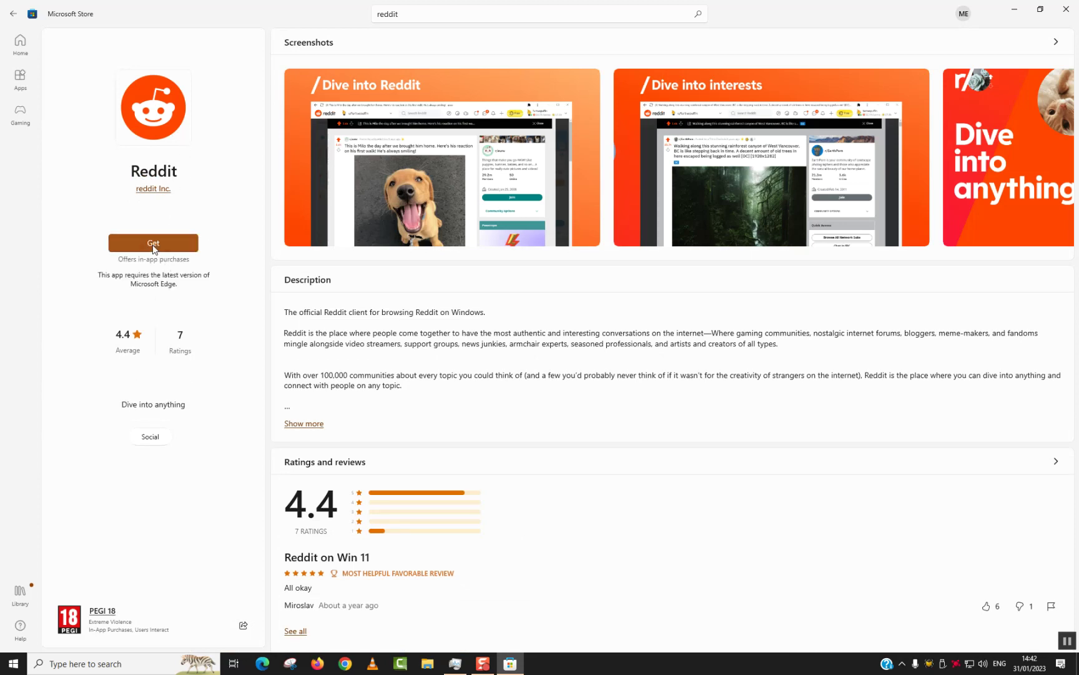
Get the Reddit app and wait until its button reads Open.
{"action": "left_click", "coordinate": [153, 243]}
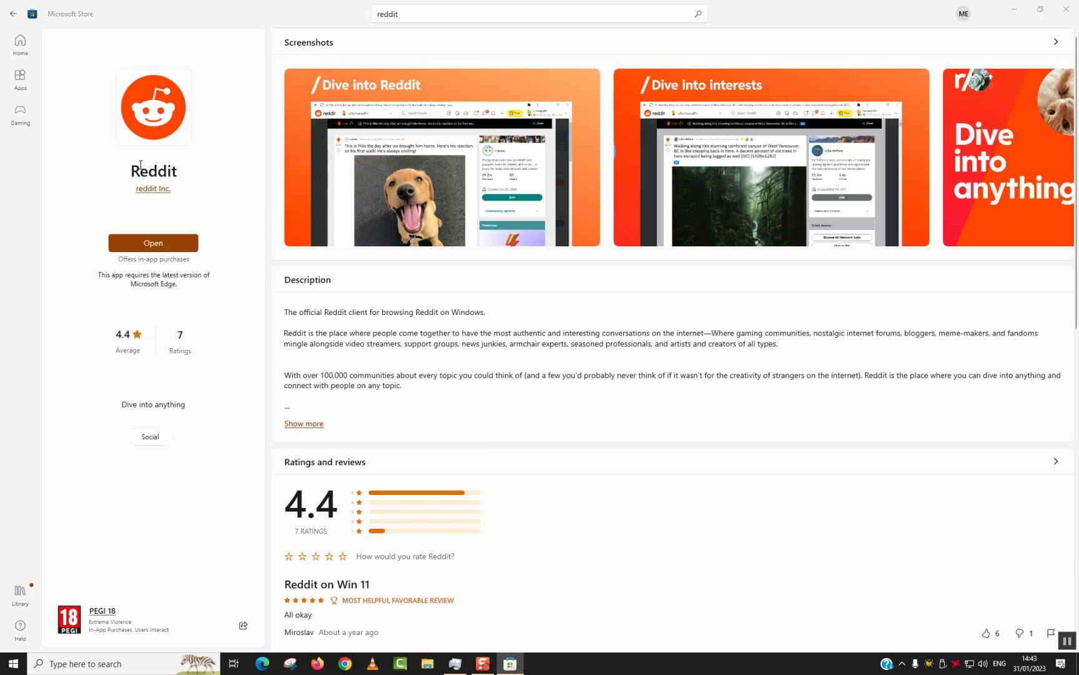
Open Reddit using the Open button on its Microsoft Store page.
{"action": "left_click", "coordinate": [153, 247]}
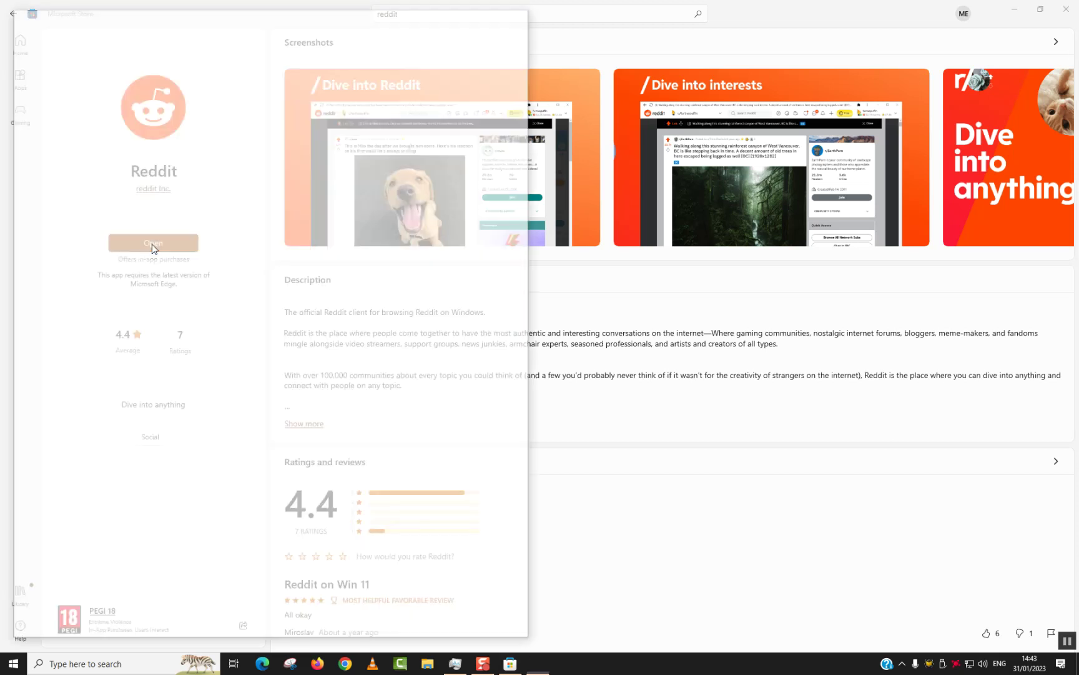